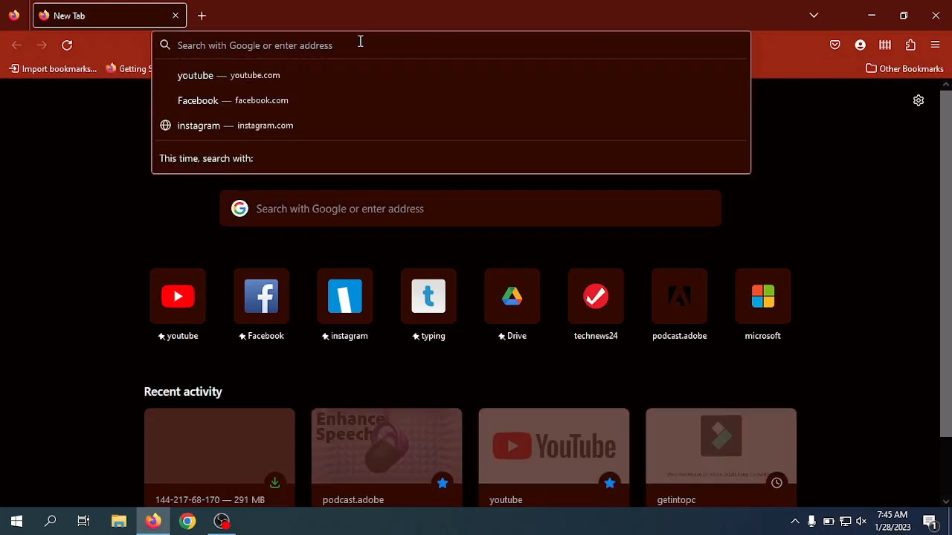
Search the web for "windows 11" and open Microsoft's Download Windows 11 page
type("win")
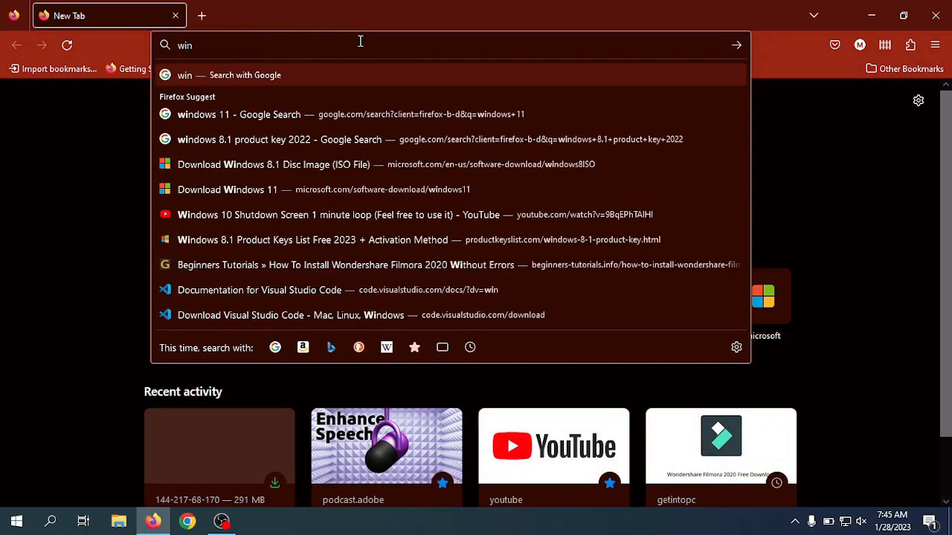
type("dows 11")
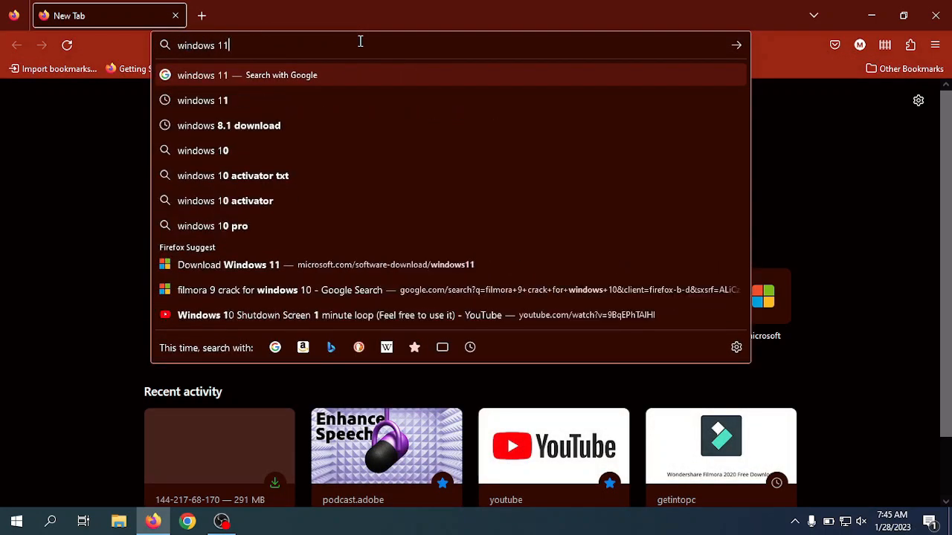
key("Return")
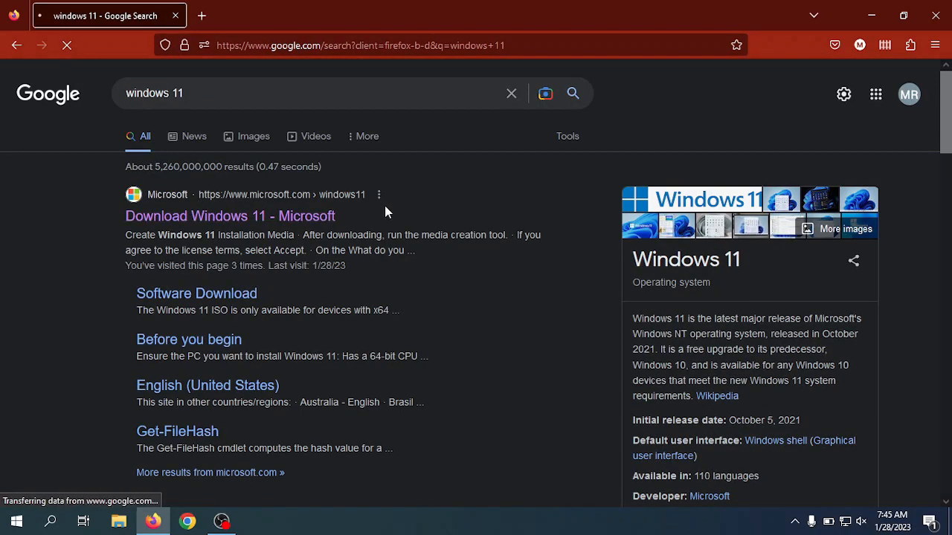
left_click(240, 217)
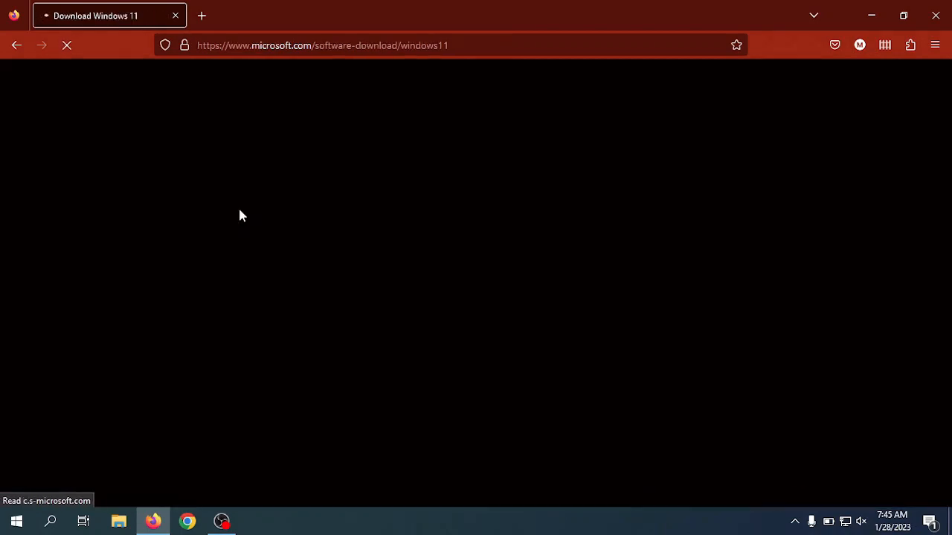
Request the Windows 11 (multi-edition ISO for x64 devices) download in the Disk Image section
scroll(259, 219, "down", 5)
scroll(261, 223, "down", 5)
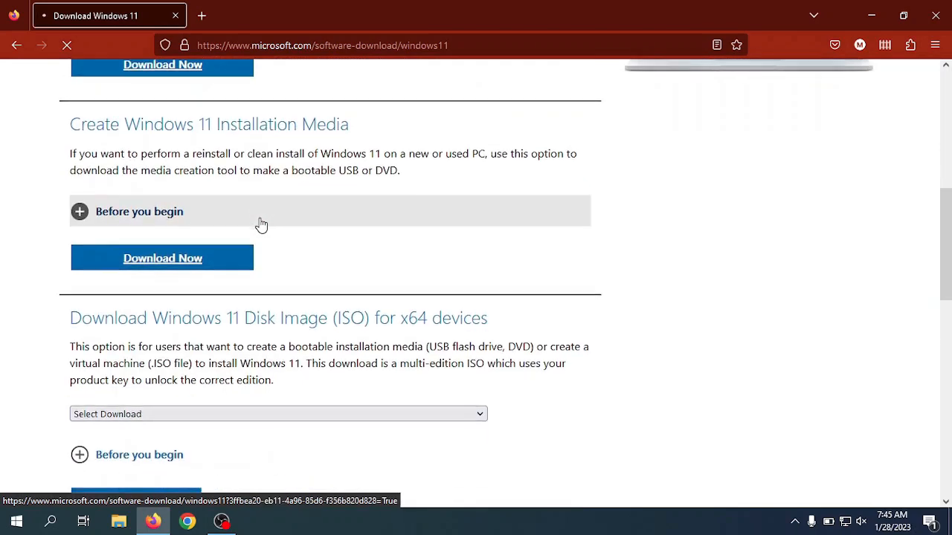
scroll(262, 227, "up", 1)
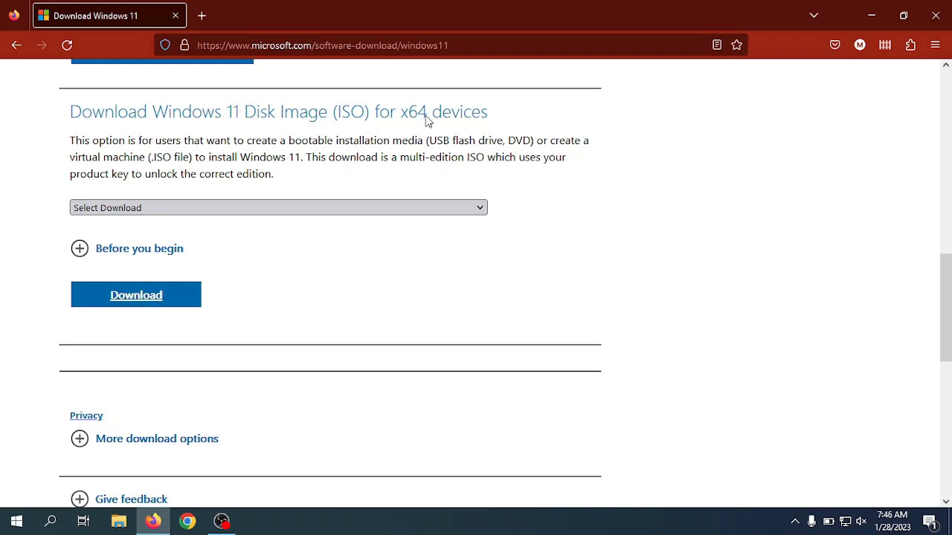
left_click(153, 208)
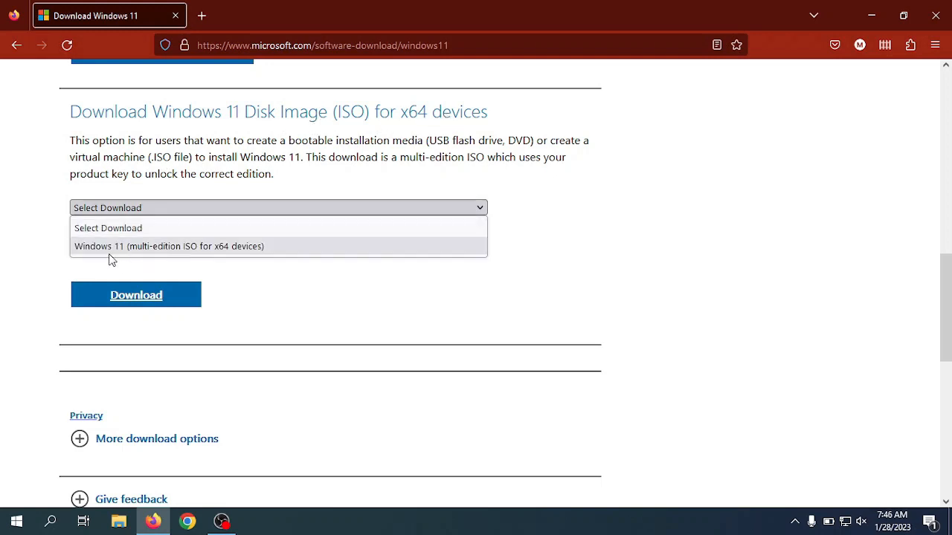
left_click(165, 250)
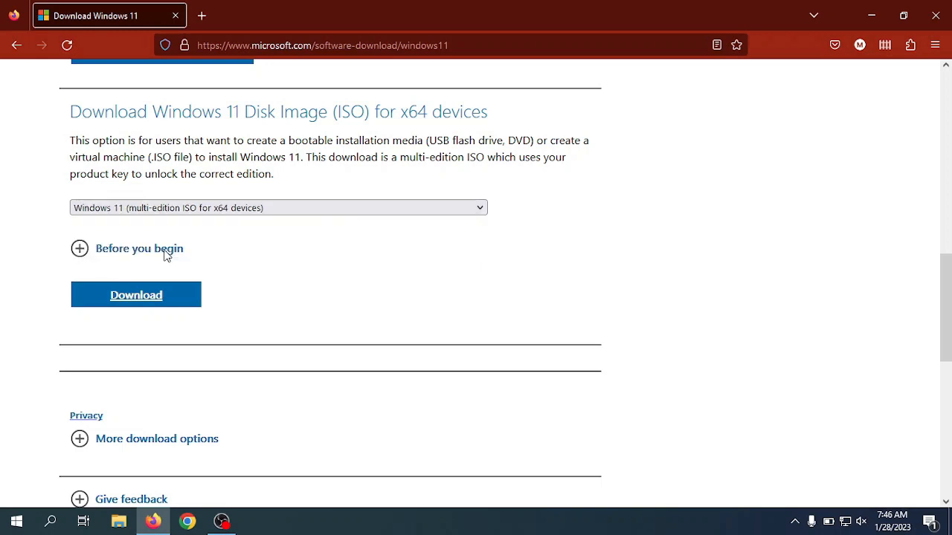
left_click(148, 296)
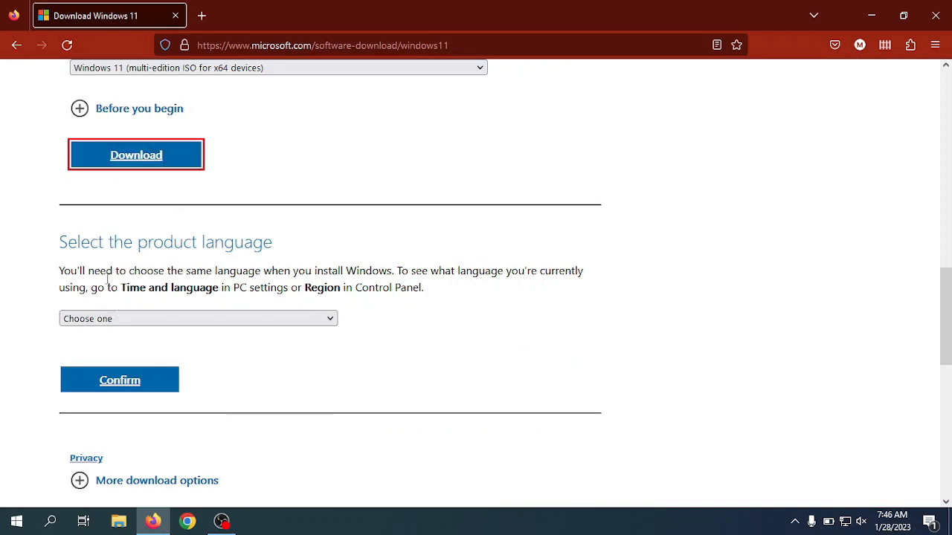
Confirm English International as the product language and start the 64-bit download
left_click(188, 321)
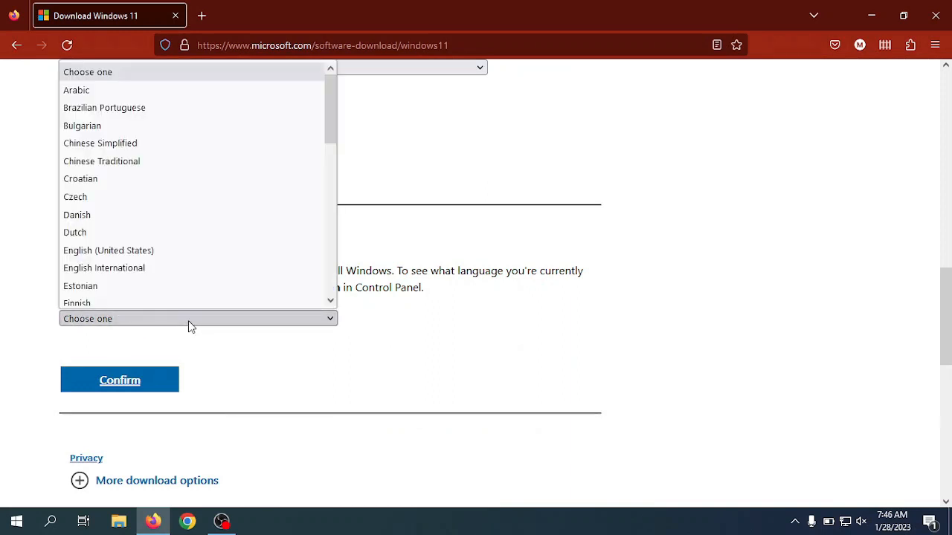
left_click(116, 264)
left_click(134, 383)
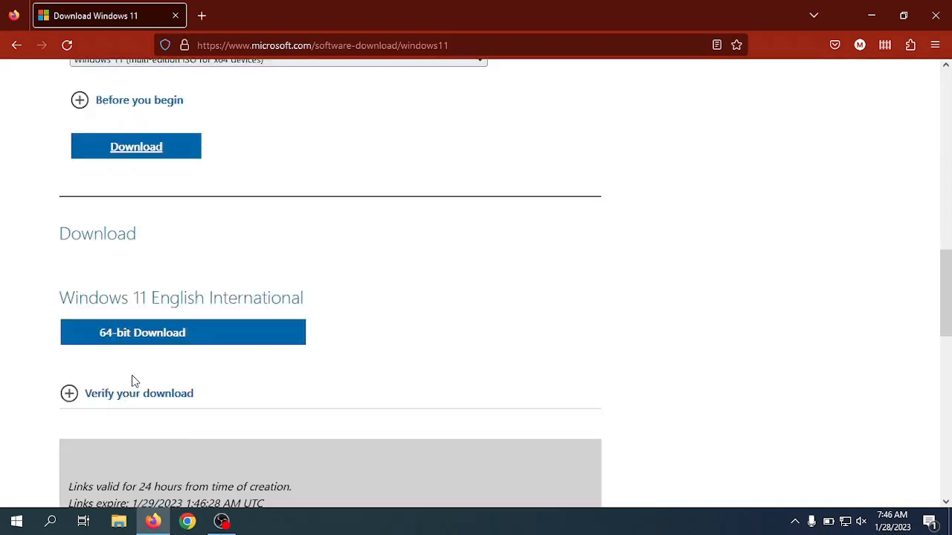
scroll(169, 252, "up", 2)
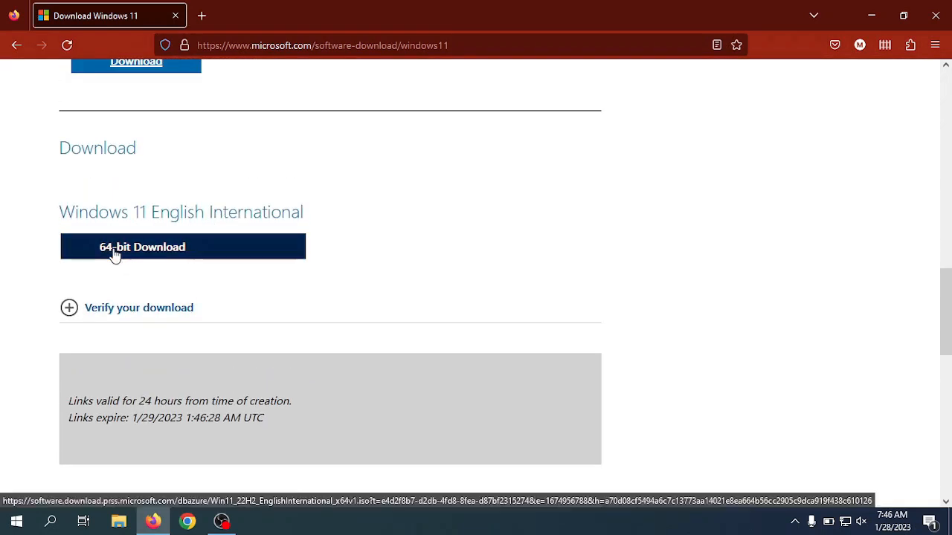
left_click(156, 254)
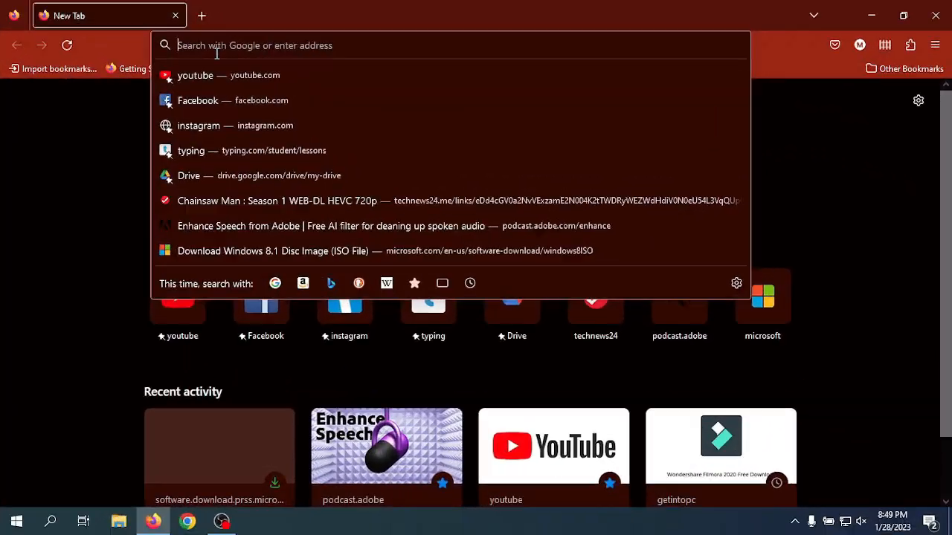
Search the web for "rufus" and download Rufus 3.21 from the rufus.ie site
type("rufus")
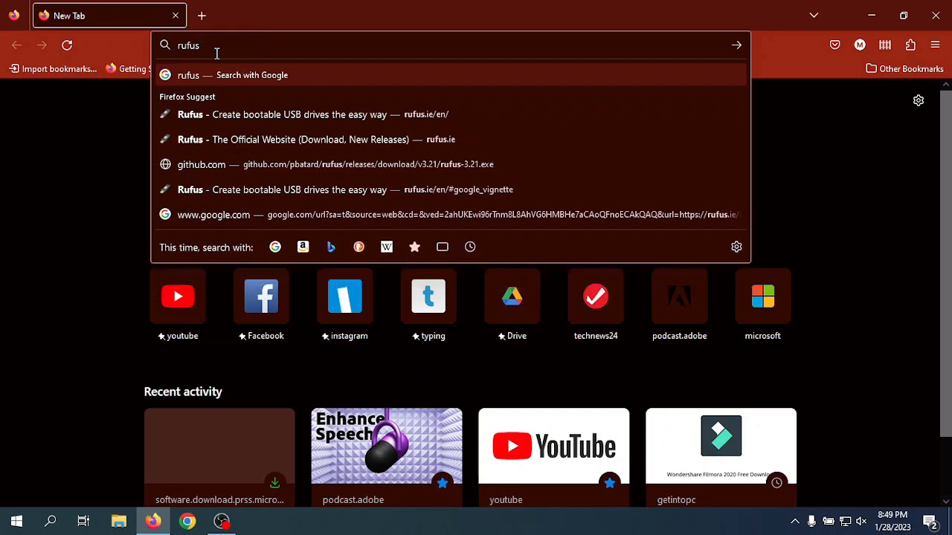
key("Return")
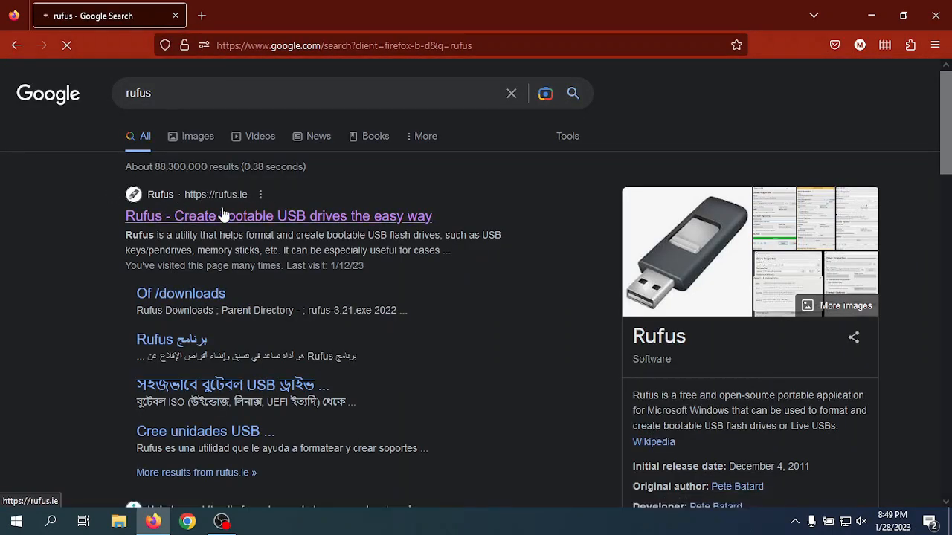
scroll(238, 212, "down", 10)
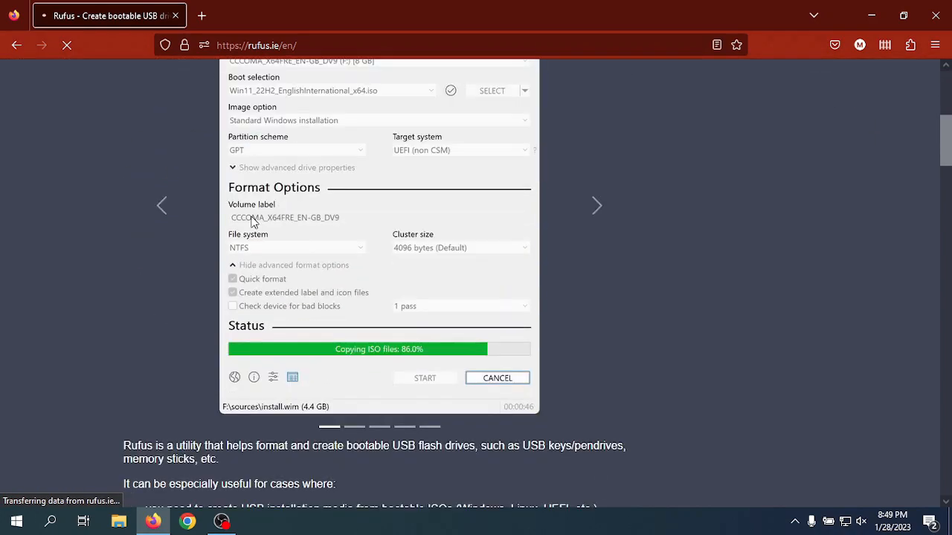
scroll(251, 215, "down", 3)
scroll(251, 248, "down", 1)
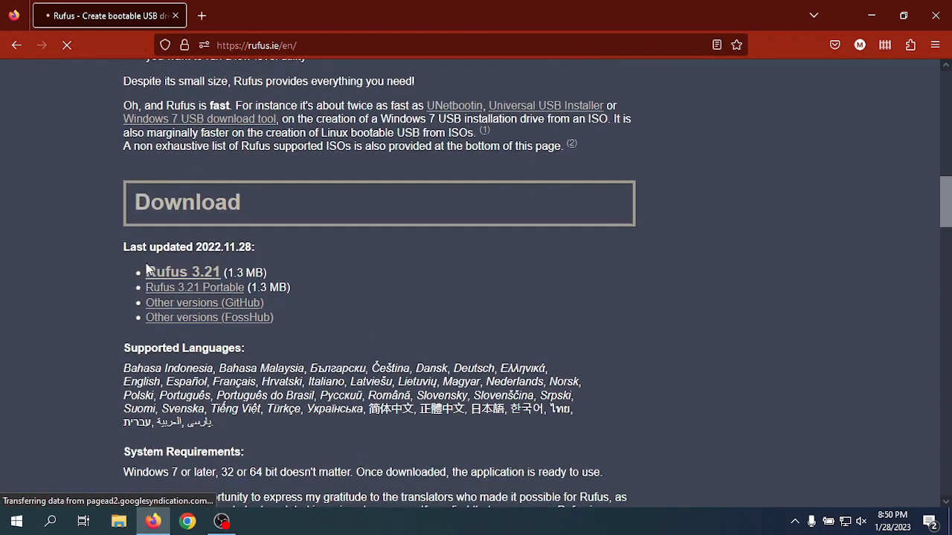
left_click(191, 275)
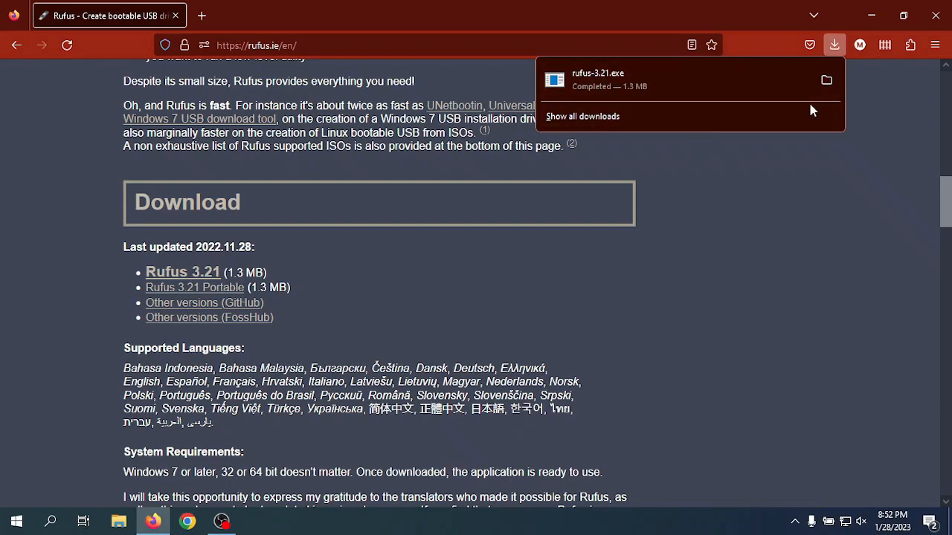
Close the browser and refresh the desktop
left_click(944, 13)
right_click(571, 147)
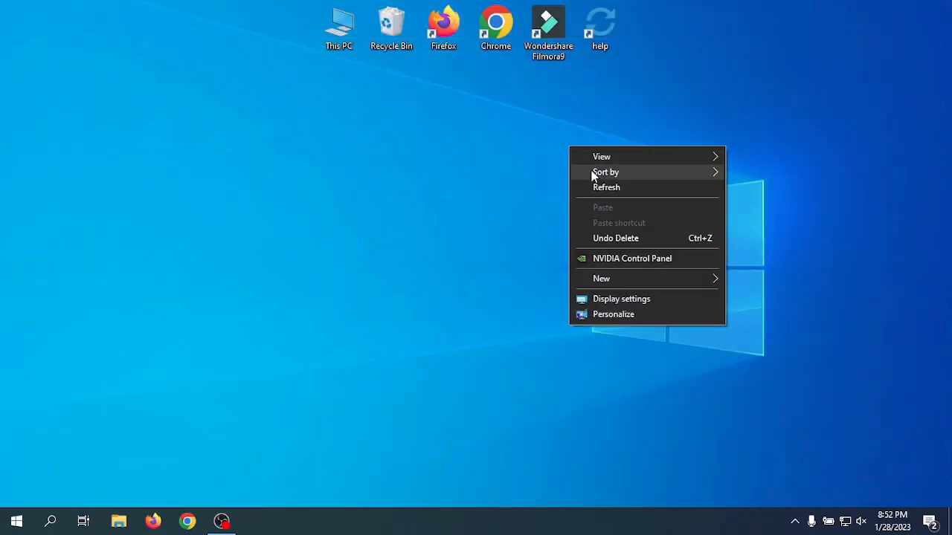
left_click(600, 188)
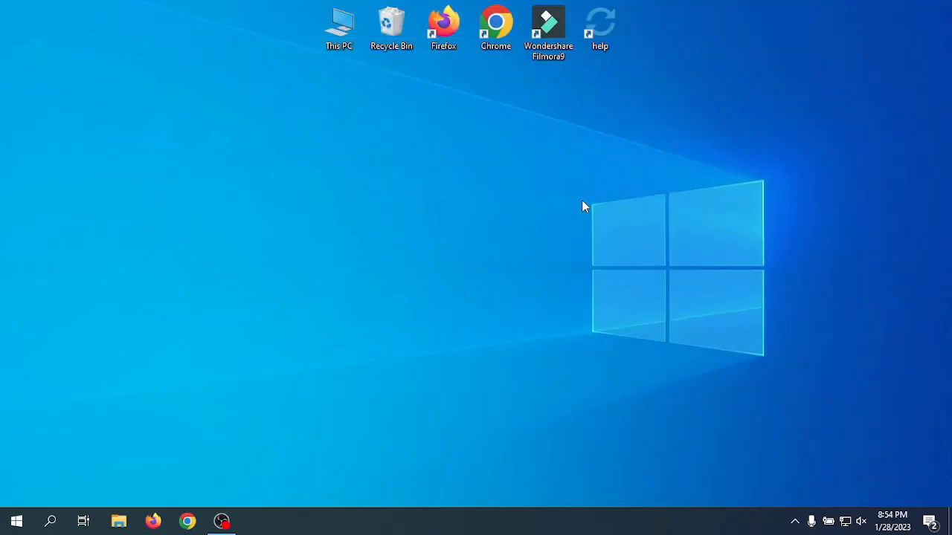
Launch rufus-3.21 from the Downloads folder and close the folder window
double_click(343, 22)
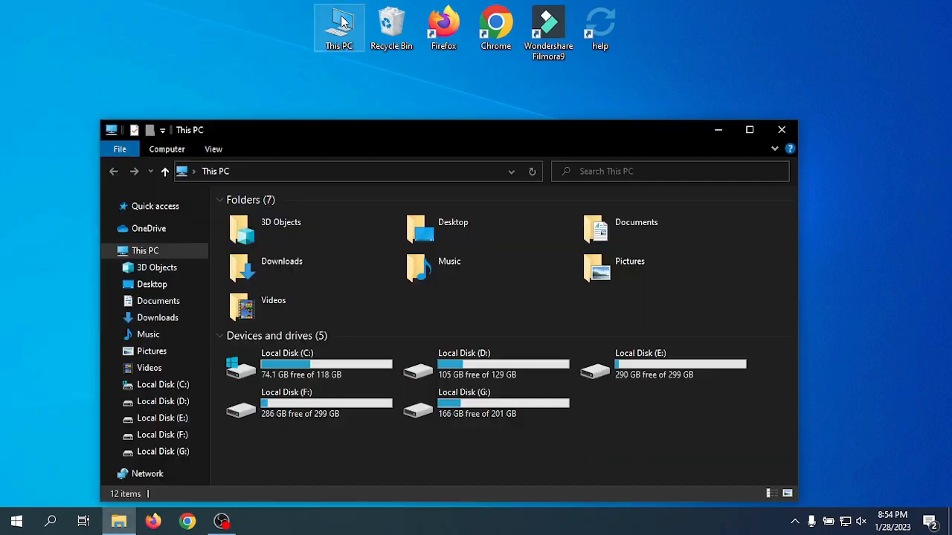
left_click(293, 271)
double_click(293, 270)
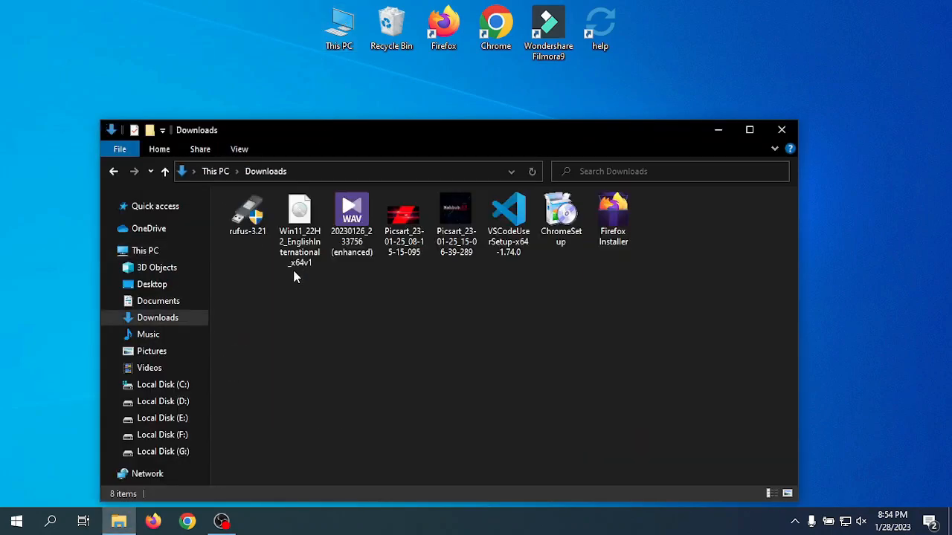
double_click(248, 220)
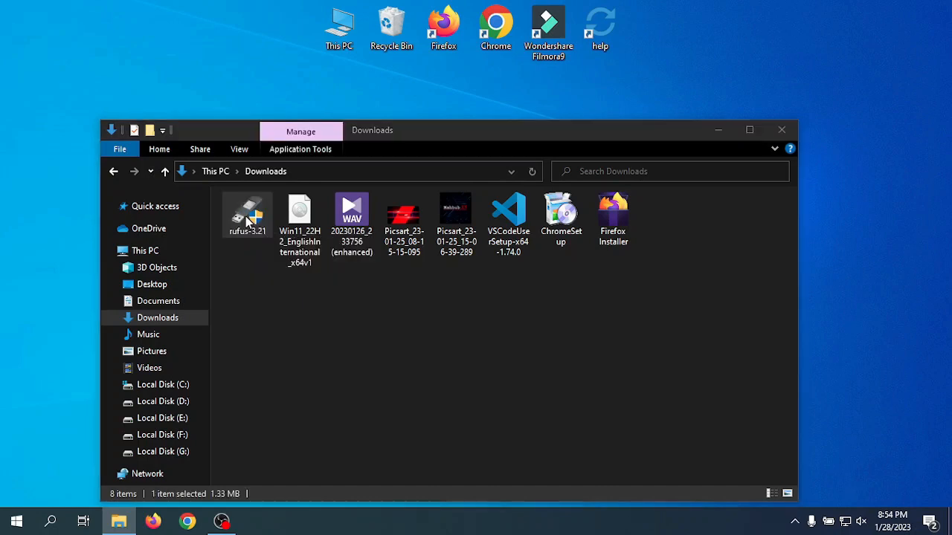
double_click(242, 221)
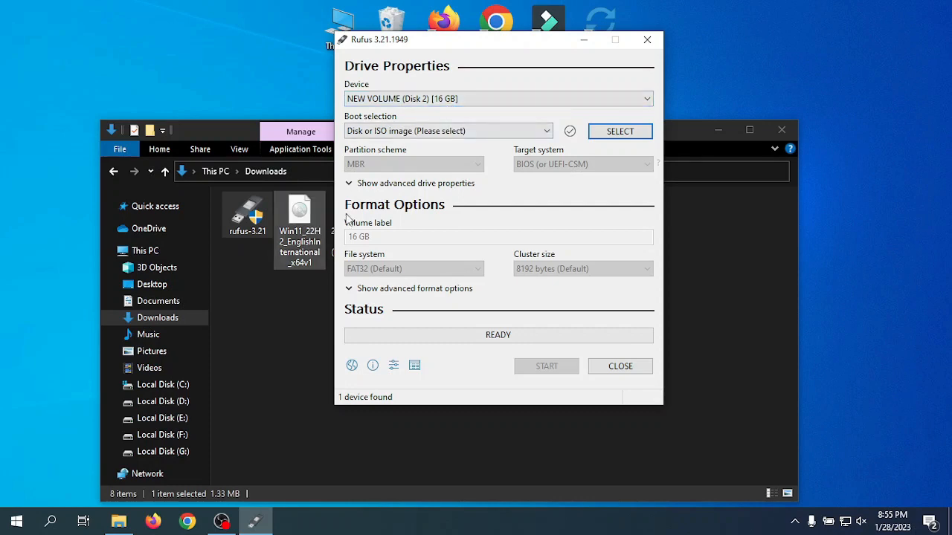
left_click(778, 131)
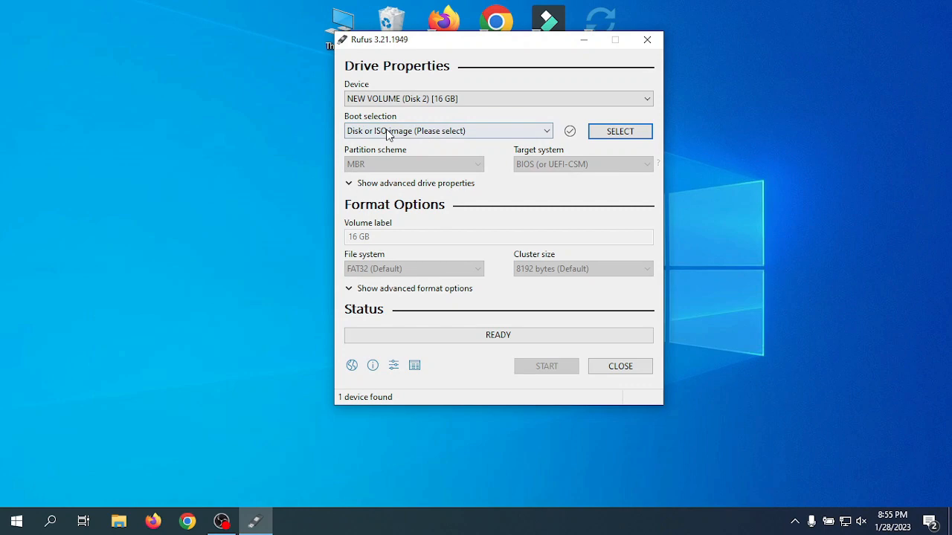
Load Win11_22H2_EnglishInternational_x64v1 from the Downloads folder as the boot image
left_click(628, 139)
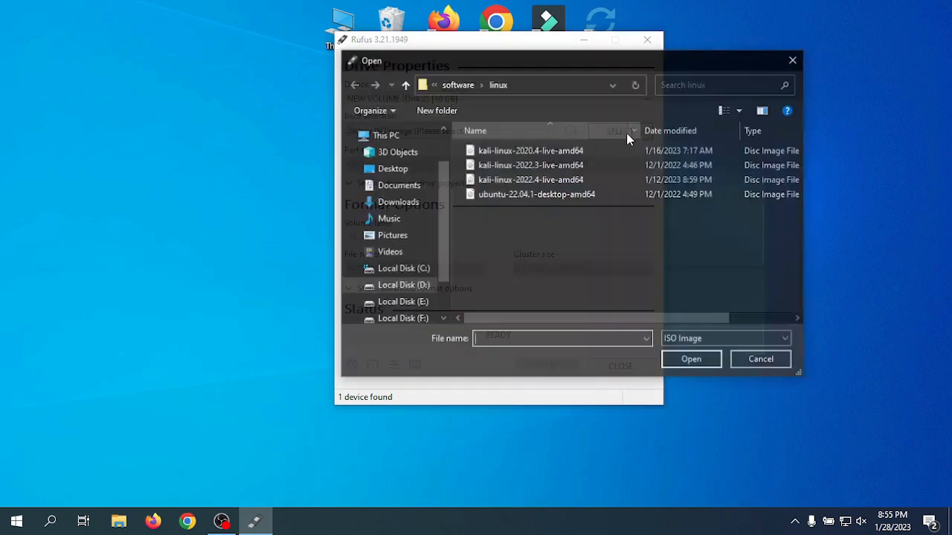
left_click(405, 206)
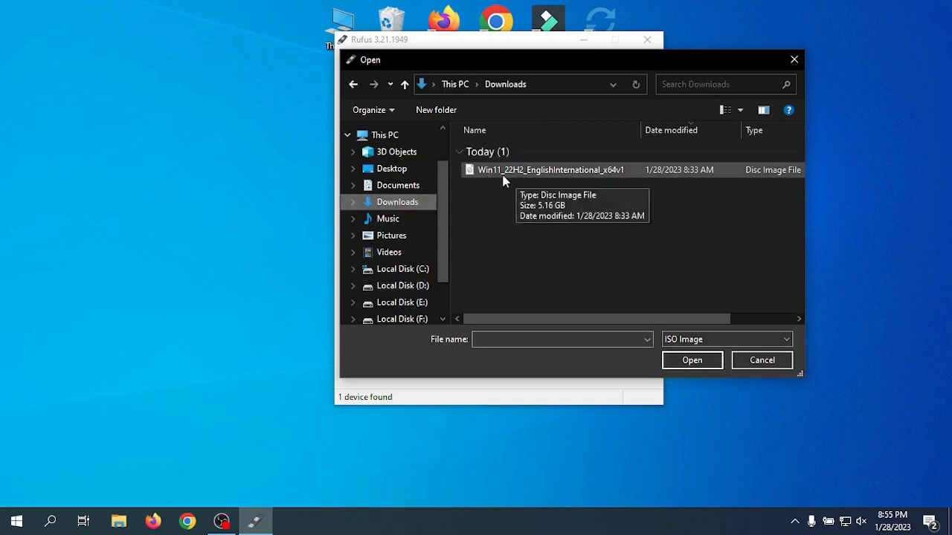
left_click(582, 170)
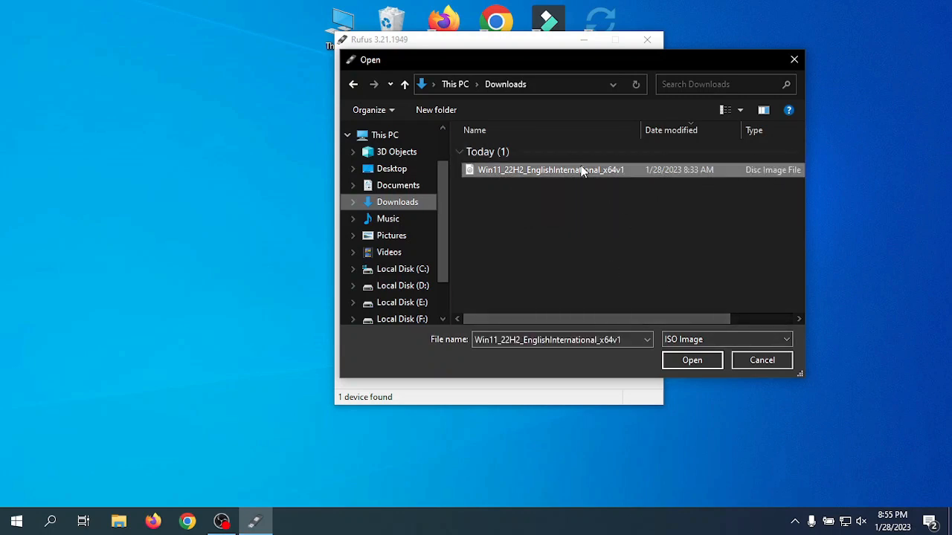
left_click(693, 364)
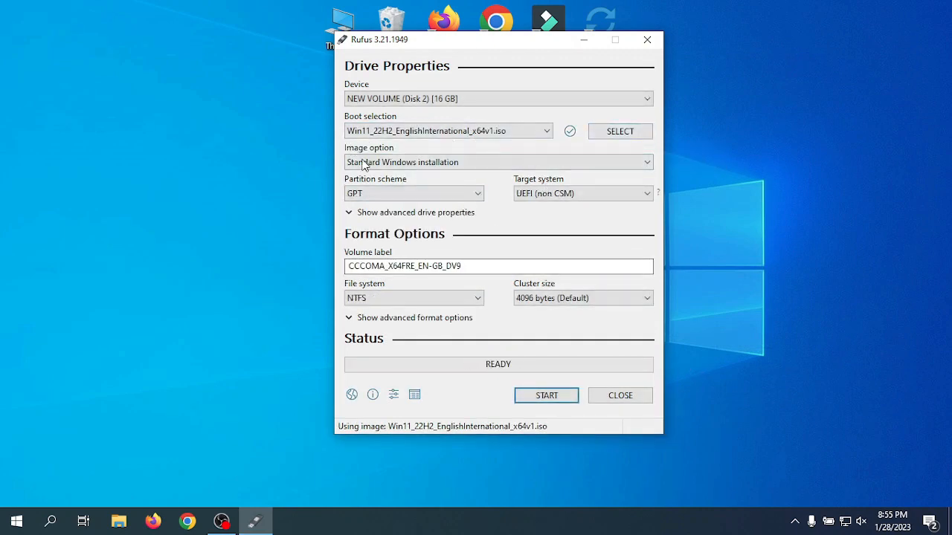
Write the image to the 16 GB USB drive with the RAM, Secure Boot, TPM 2.0 and online Microsoft account requirements removed, and close Rufus
left_click(542, 399)
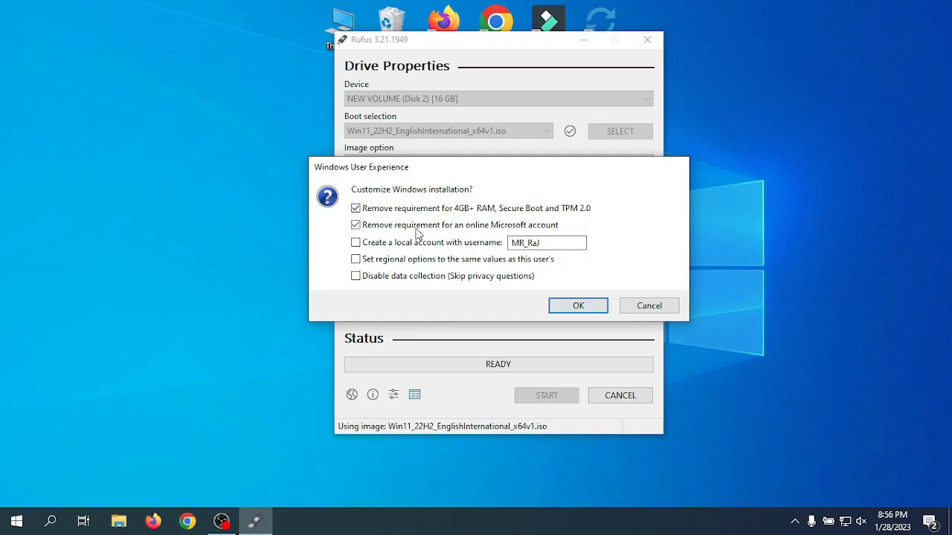
left_click(584, 305)
left_click(522, 314)
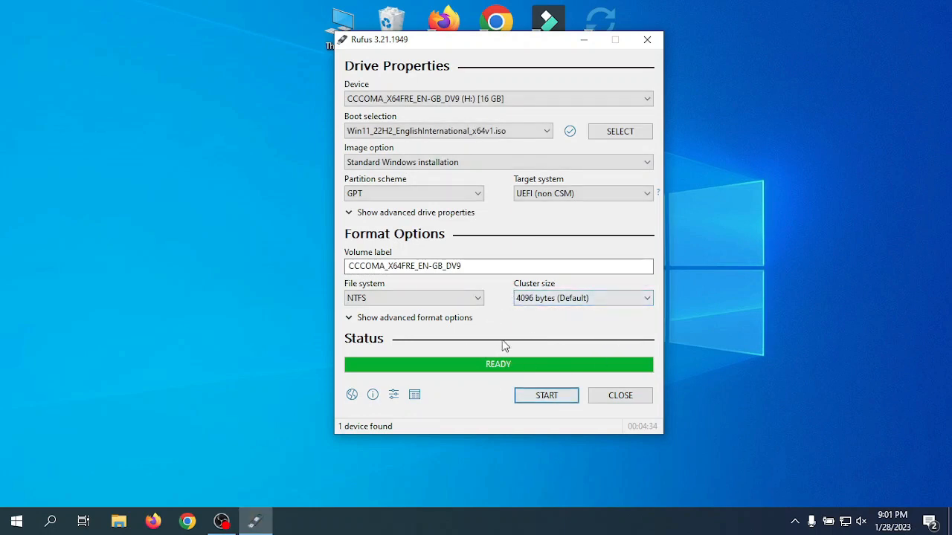
left_click(619, 395)
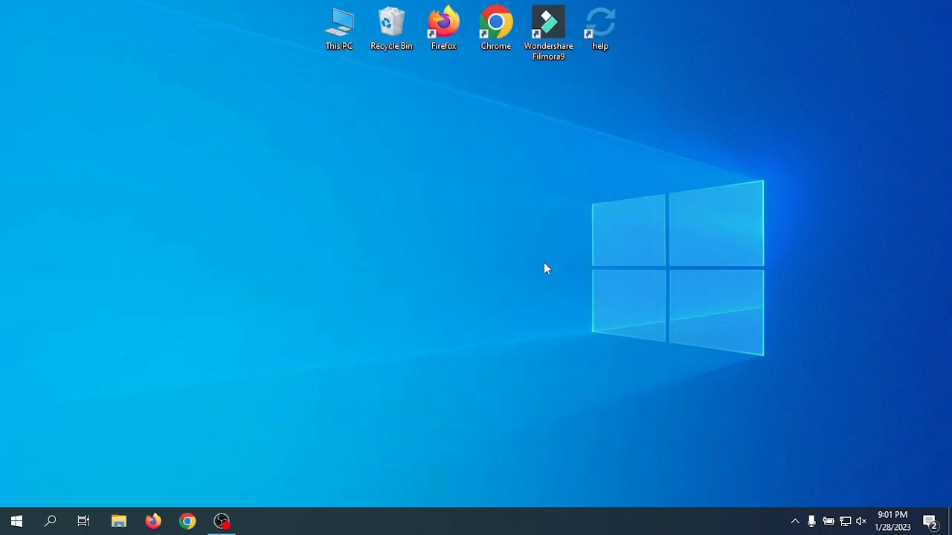
Refresh the desktop, check This PC for the newly written USB drive, and close the window
right_click(614, 204)
left_click(621, 247)
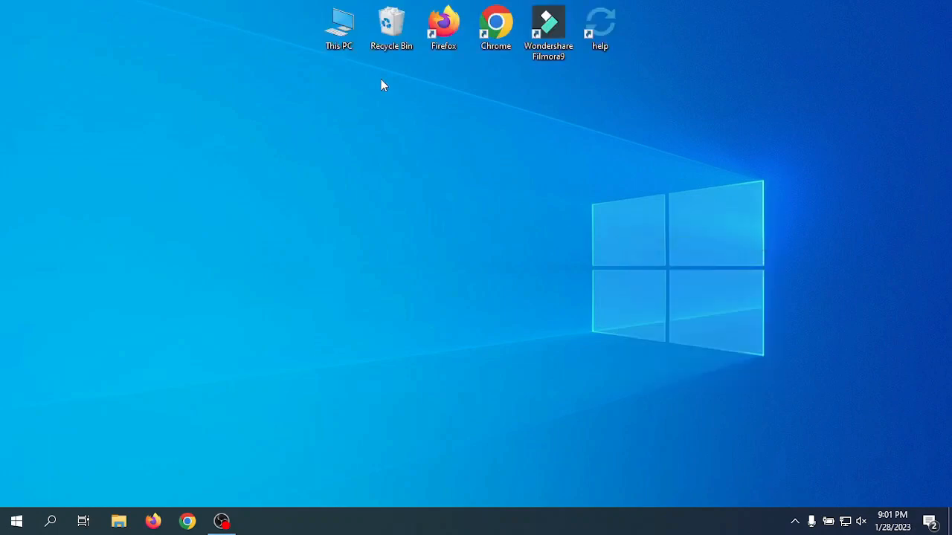
double_click(356, 25)
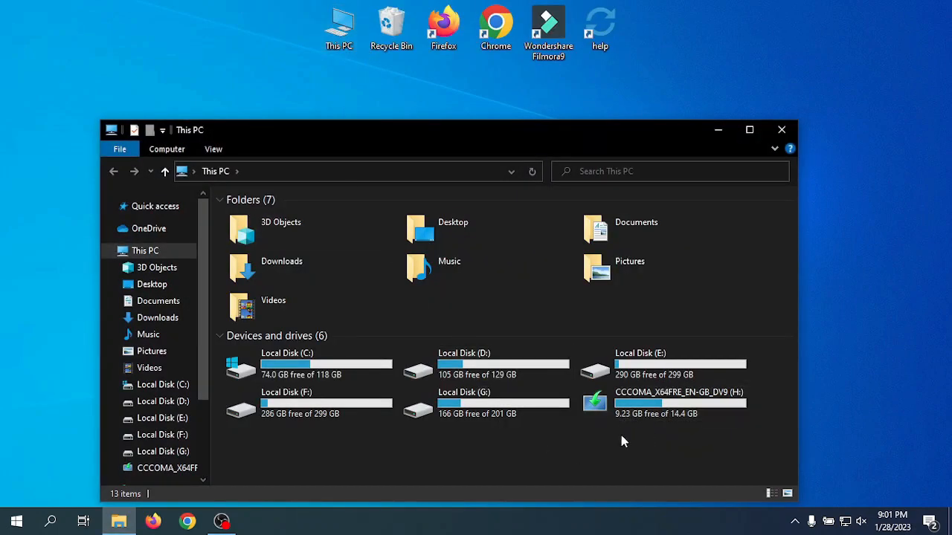
left_click(783, 139)
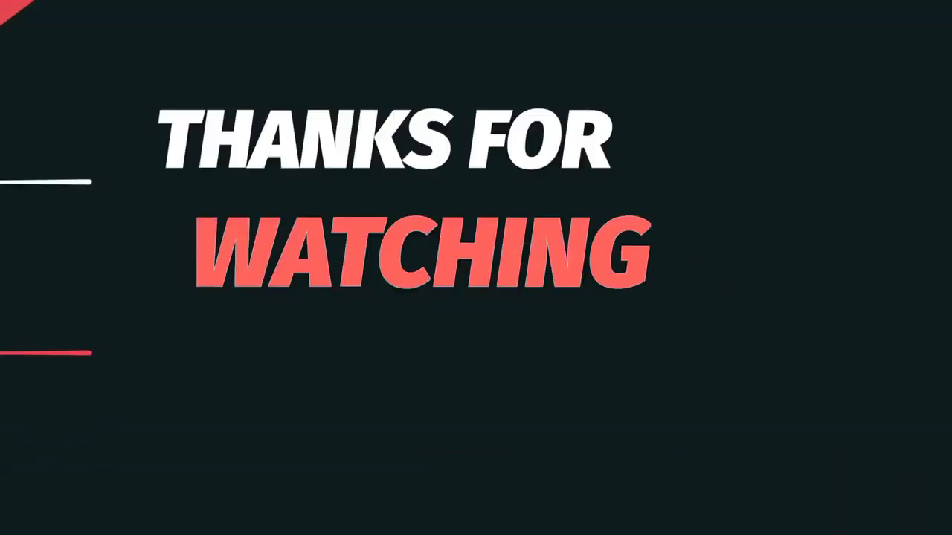